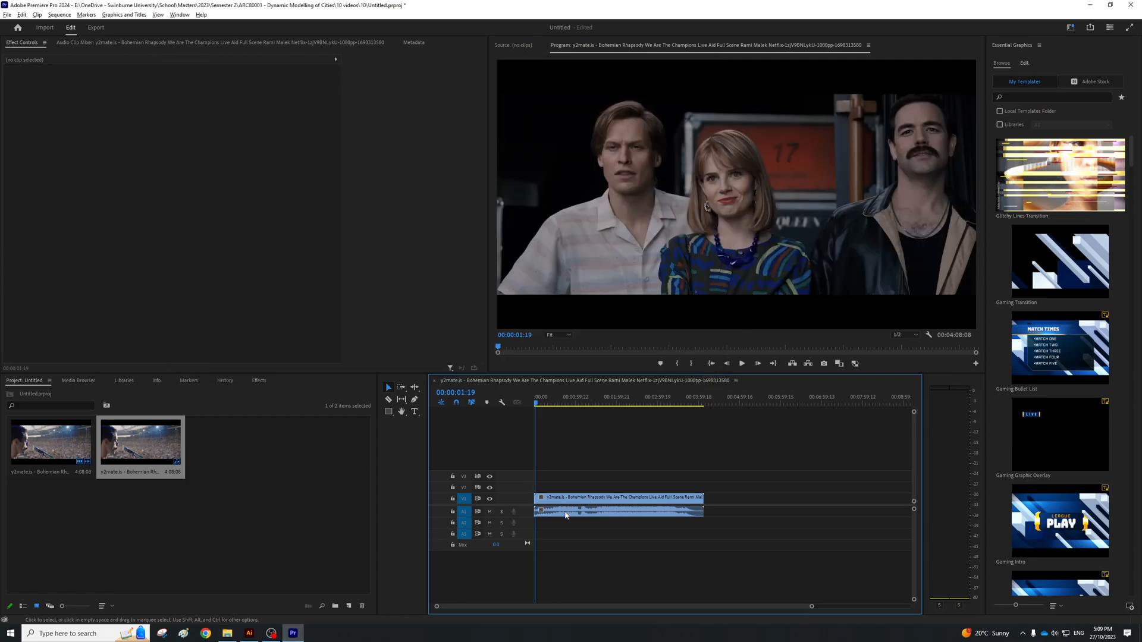
# Set the audio volume level of the timeline clip to -20 dB.
pyautogui.click(566, 515)
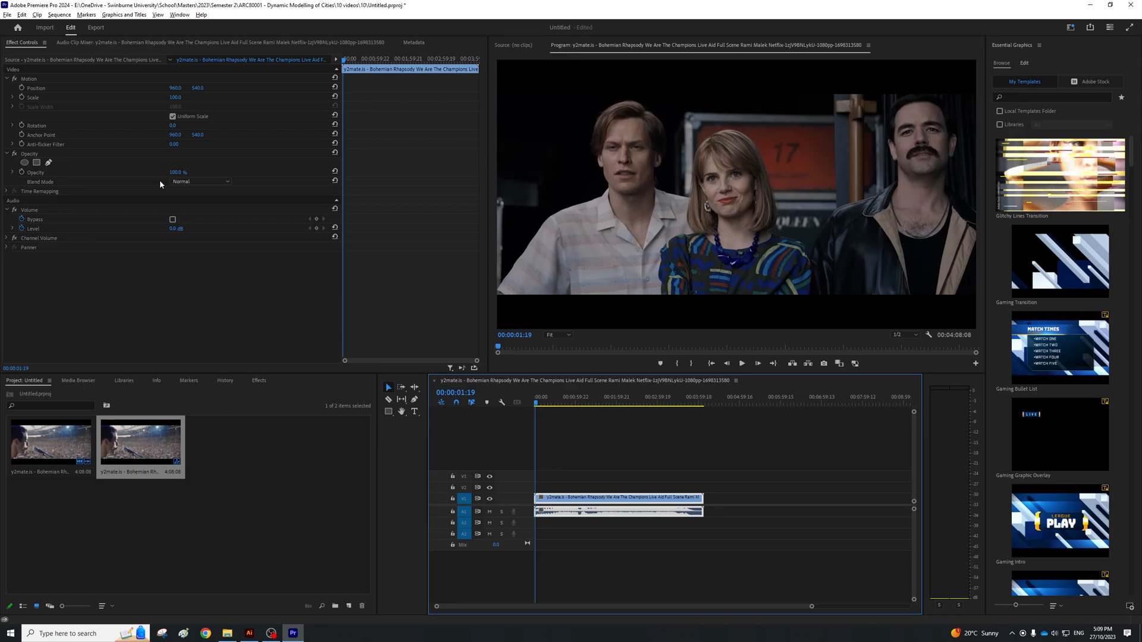
# Switch to File Explorer, open the downloaded Bohemian Rhapsody file in the media player to check it, and close the player.
pyautogui.hotkey('alt', 'Tab')
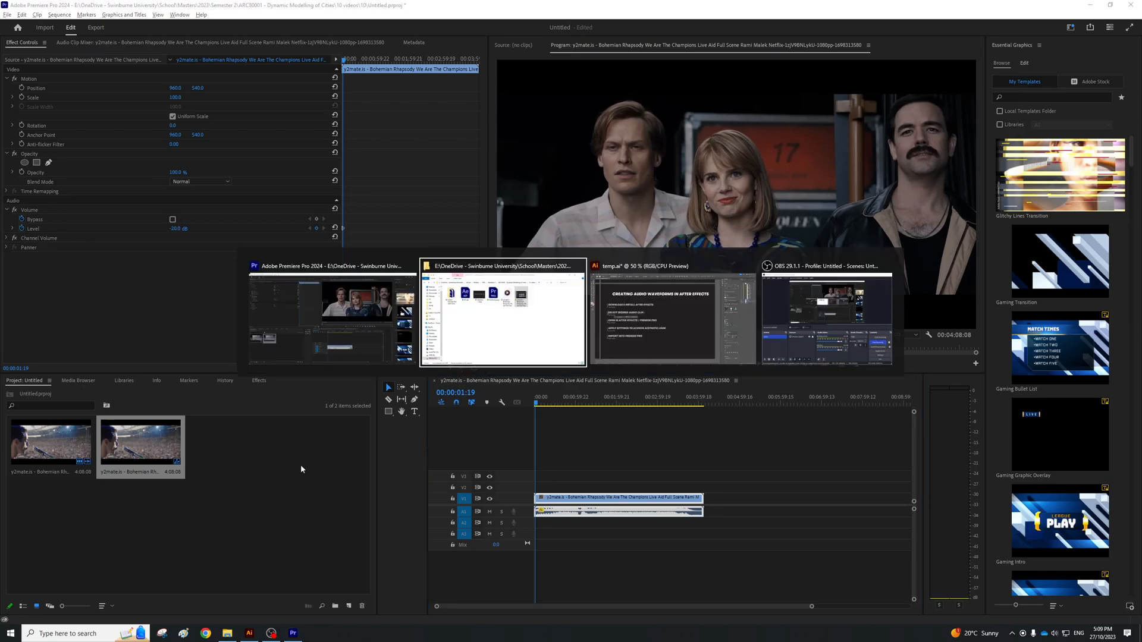
pyautogui.click(443, 169)
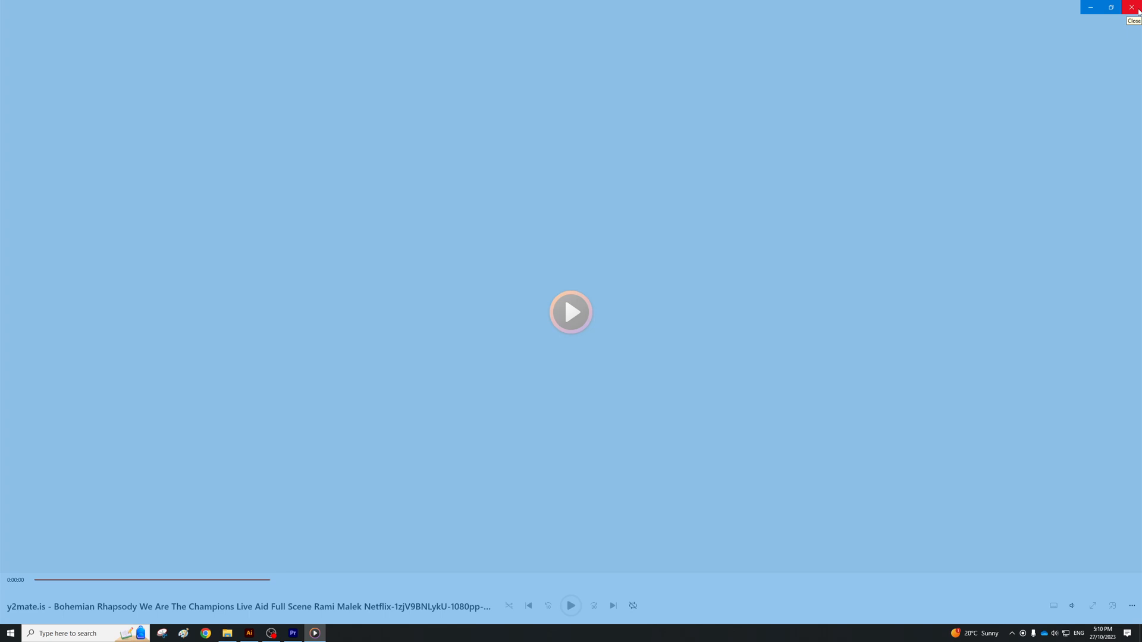
pyautogui.click(1132, 7)
pyautogui.click(291, 569)
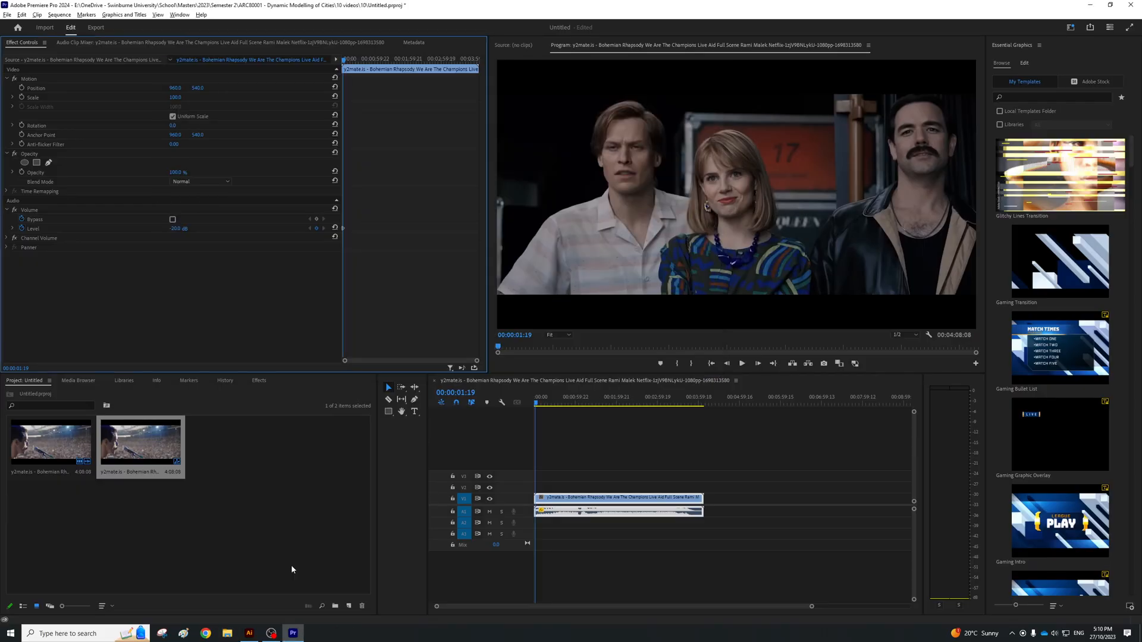
# Create an adjustment layer, place it on the video track directly above the clip and extend it over most of the clip.
pyautogui.rightClick(227, 633)
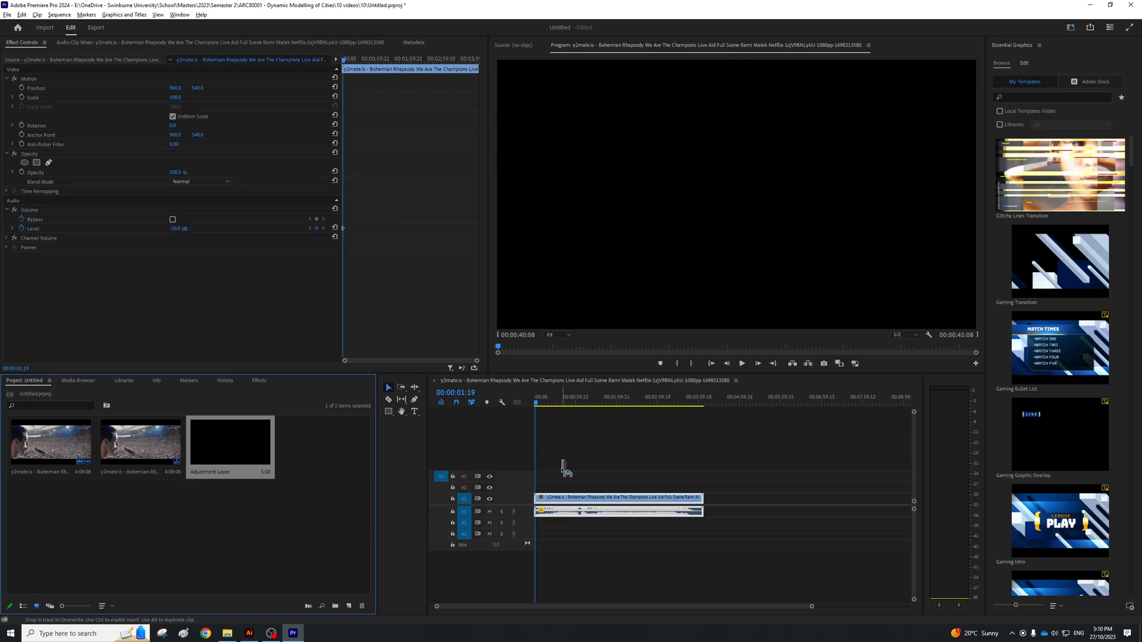
pyautogui.moveTo(565, 470); pyautogui.dragTo(543, 486)
# Replace the adjustment layer with an After Effects composition and save the After Effects project over the existing AE.aep.
pyautogui.rightClick(604, 485)
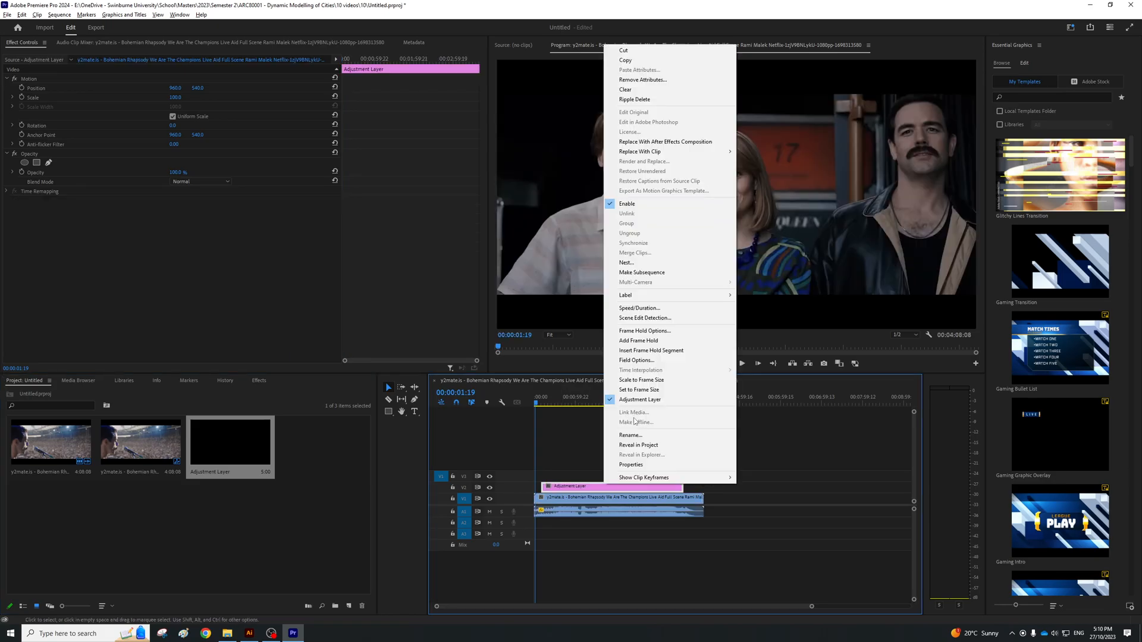
pyautogui.click(225, 623)
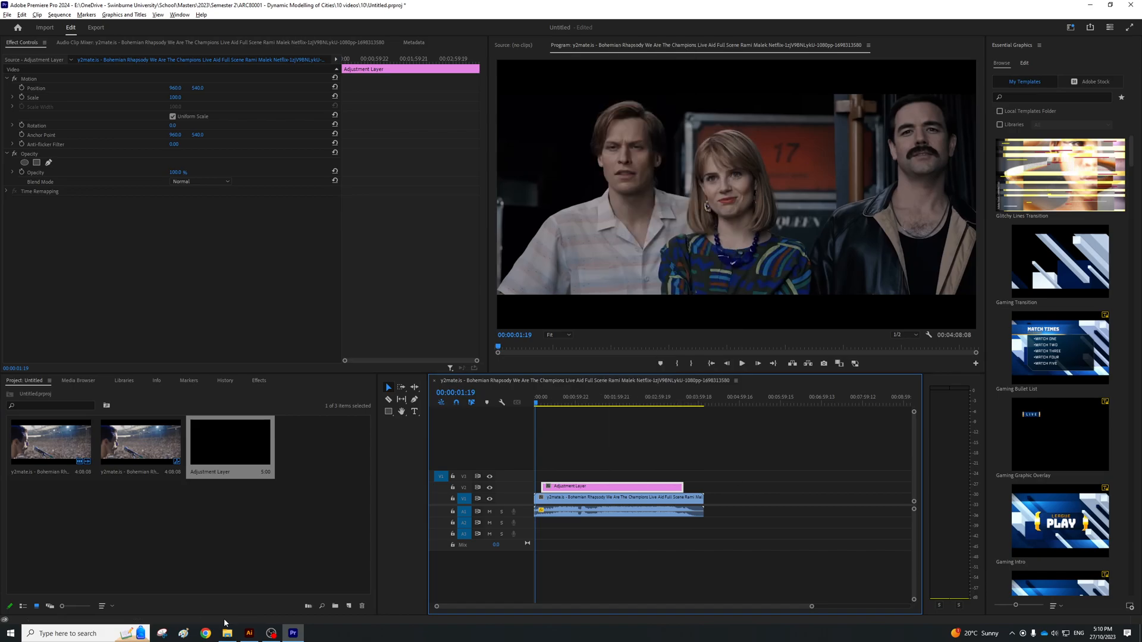
pyautogui.moveTo(224, 637)
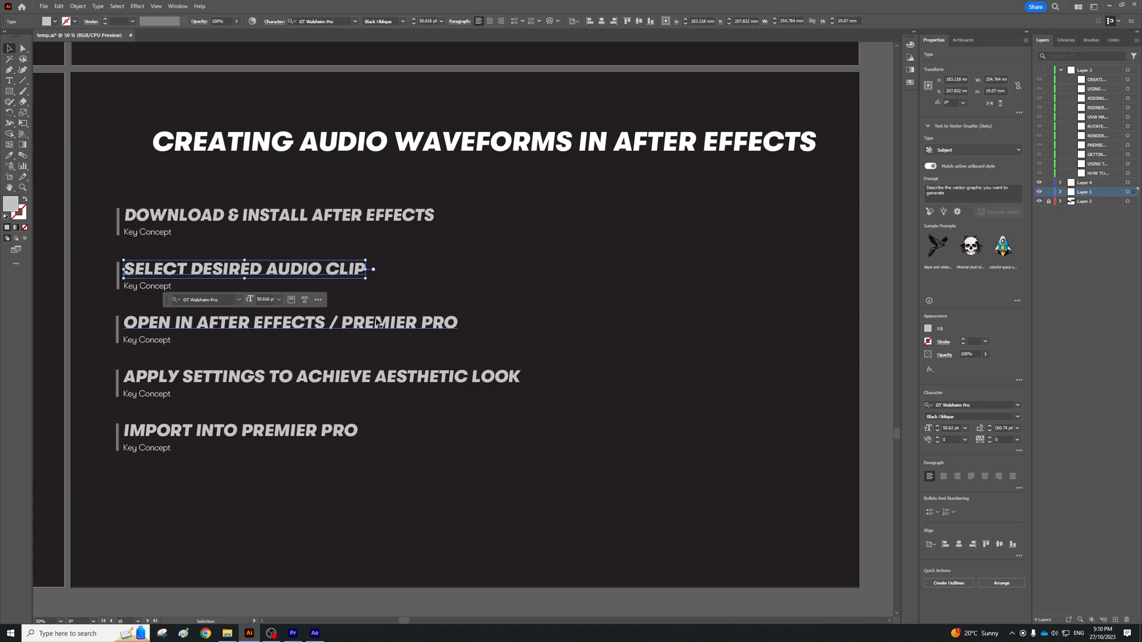
pyautogui.click(316, 635)
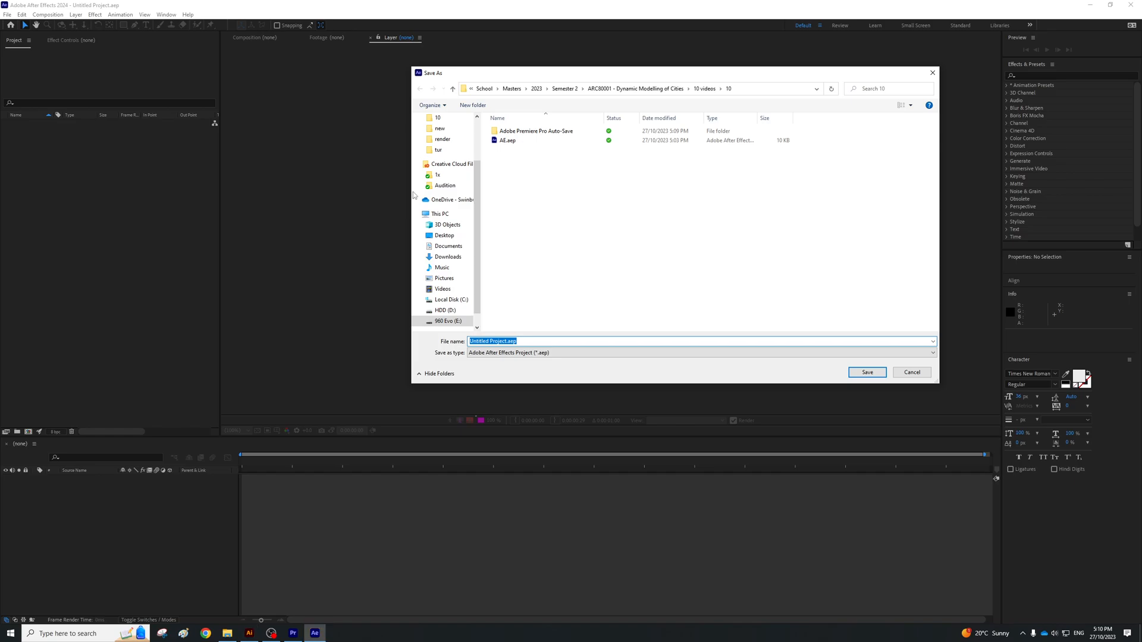
pyautogui.doubleClick(507, 141)
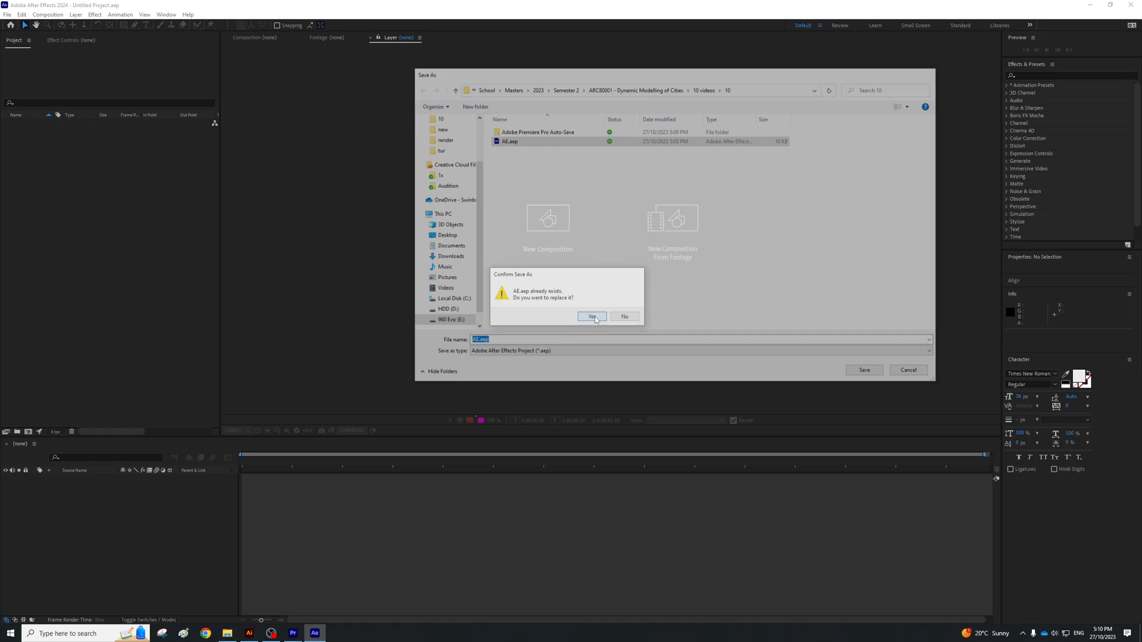
pyautogui.click(592, 317)
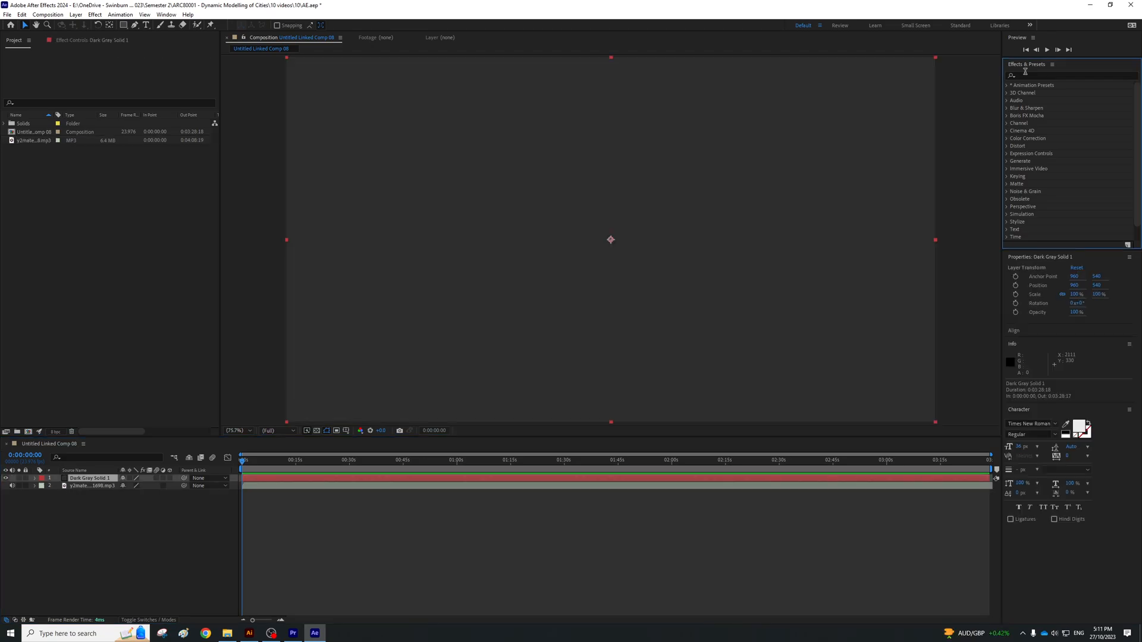
# Apply the Audio Spectrum effect to the dark gray solid and choose the MP3 layer as its audio layer.
pyautogui.click(1025, 74)
pyautogui.write('audi')
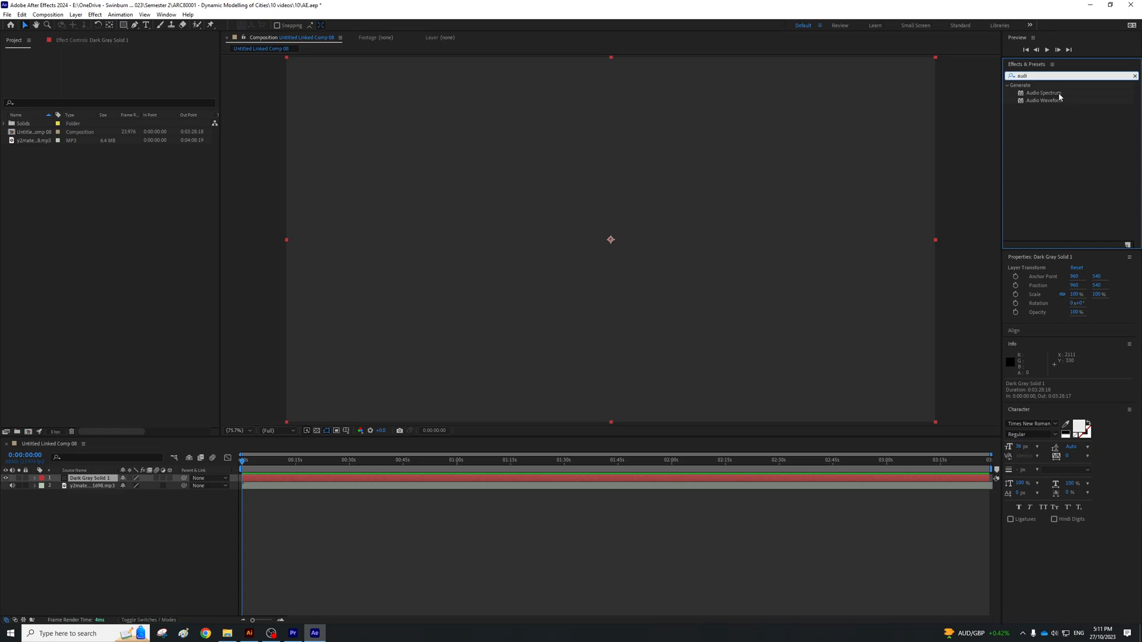
pyautogui.moveTo(1059, 97); pyautogui.dragTo(226, 456)
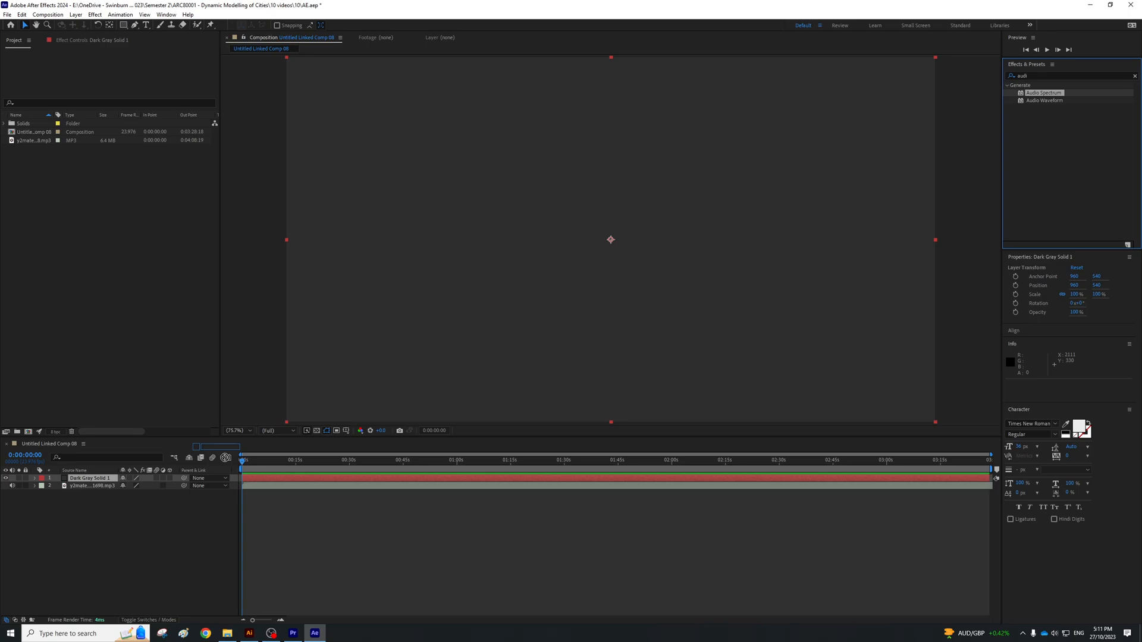
pyautogui.moveTo(1000, 169); pyautogui.dragTo(496, 262)
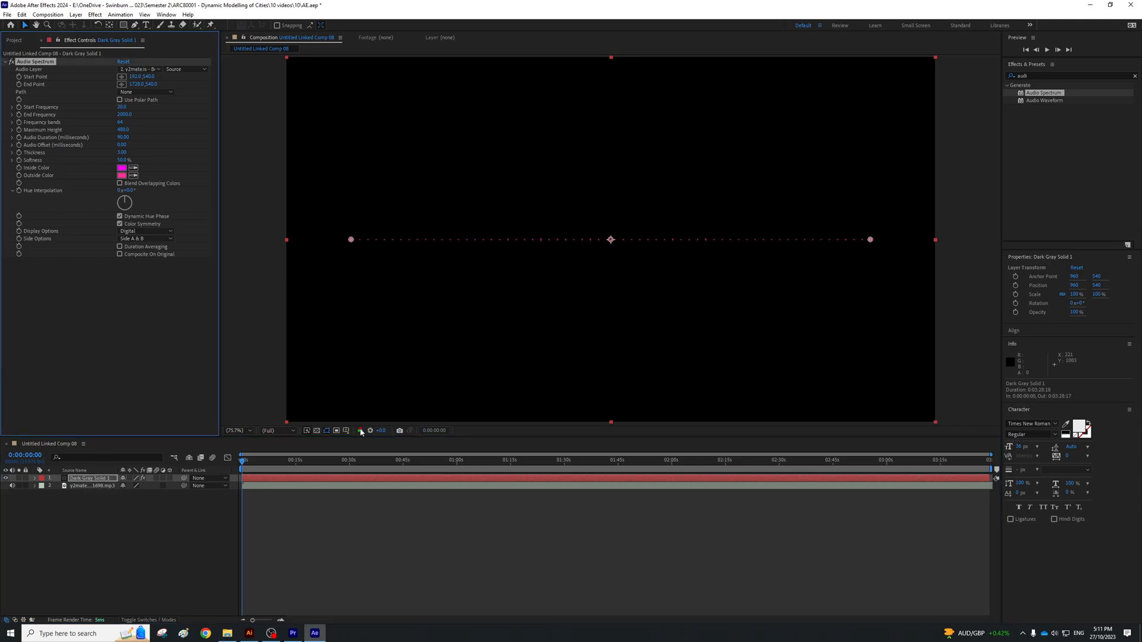
# Preview the audio spectrum animation from about 38 seconds into the composition.
pyautogui.moveTo(330, 461); pyautogui.dragTo(378, 462)
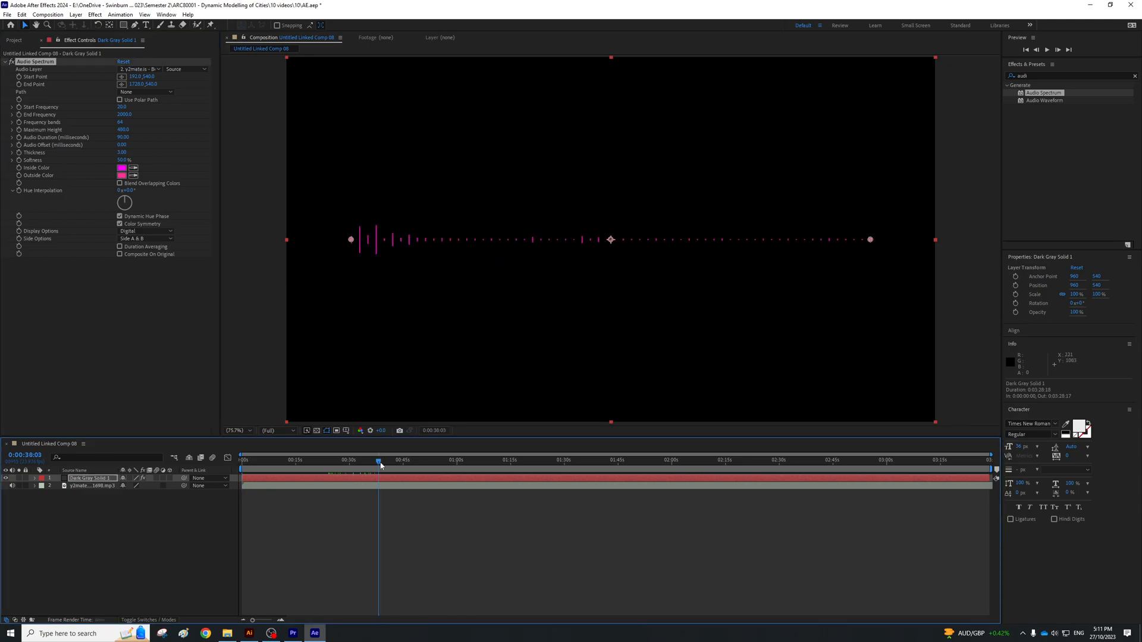
pyautogui.press('space')
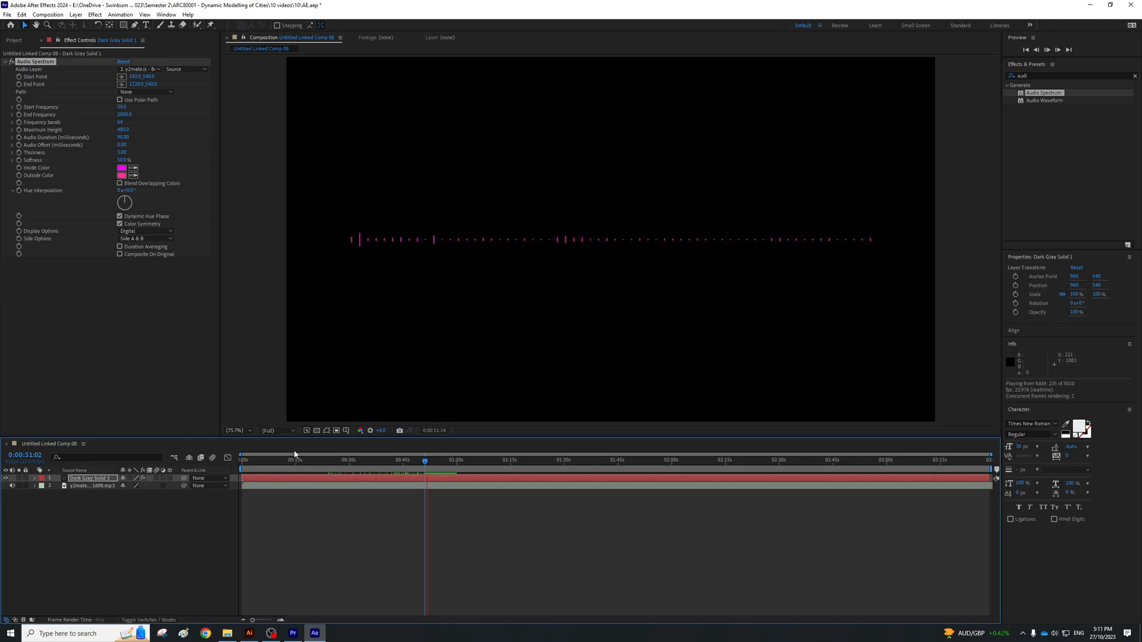
pyautogui.press('space')
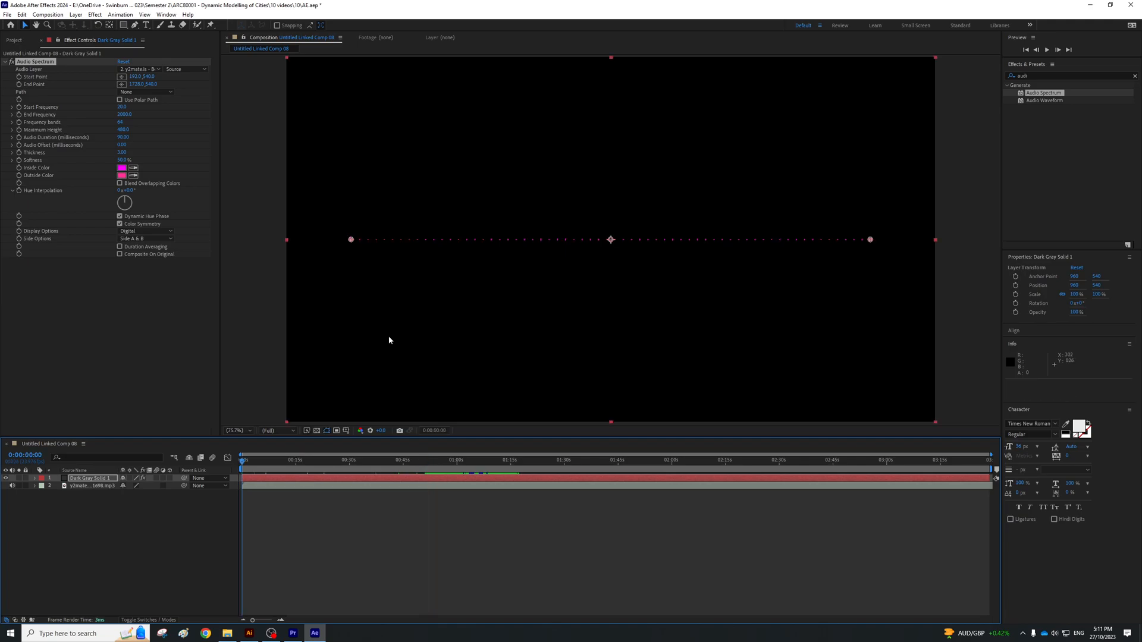
# Make the spectrum's inside and outside colors white, and set its frequency bands to 200 and thickness to 5.
pyautogui.click(121, 107)
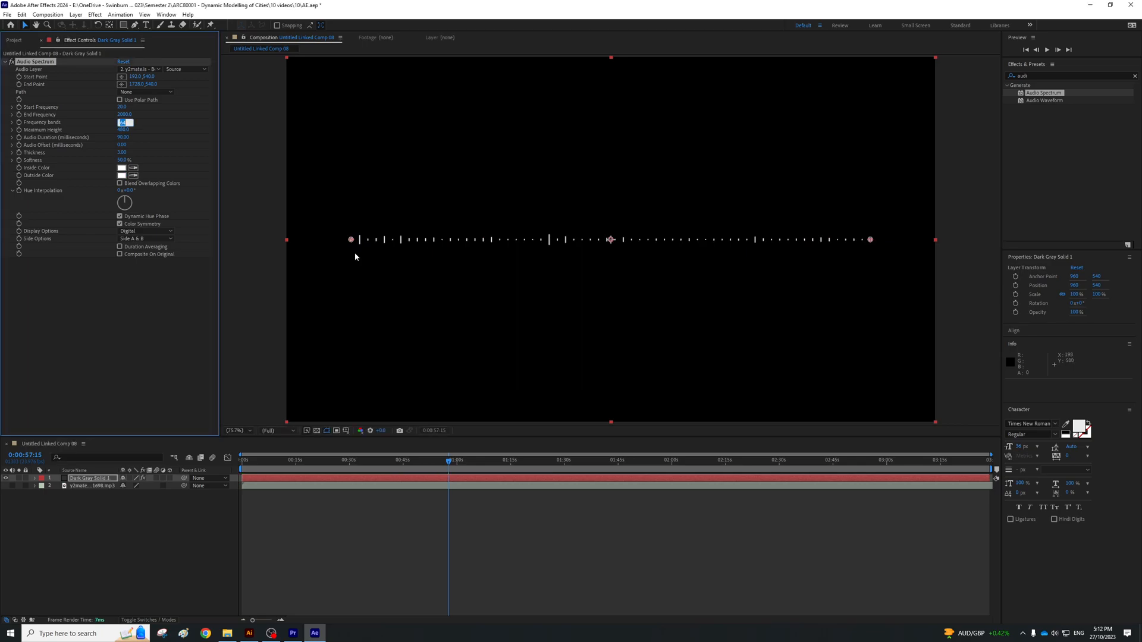
pyautogui.write('200')
pyautogui.press('Return')
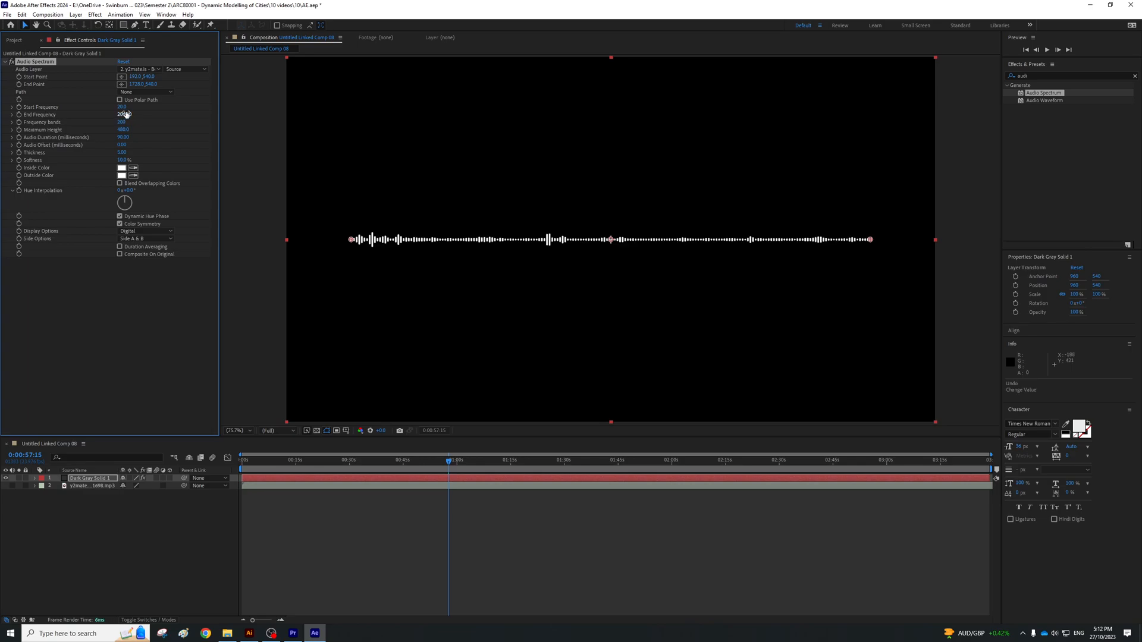
# Try a maximum height of 900 and an audio duration of 1000 ms for the spectrum, and set the duration back to 90 ms.
pyautogui.click(132, 130)
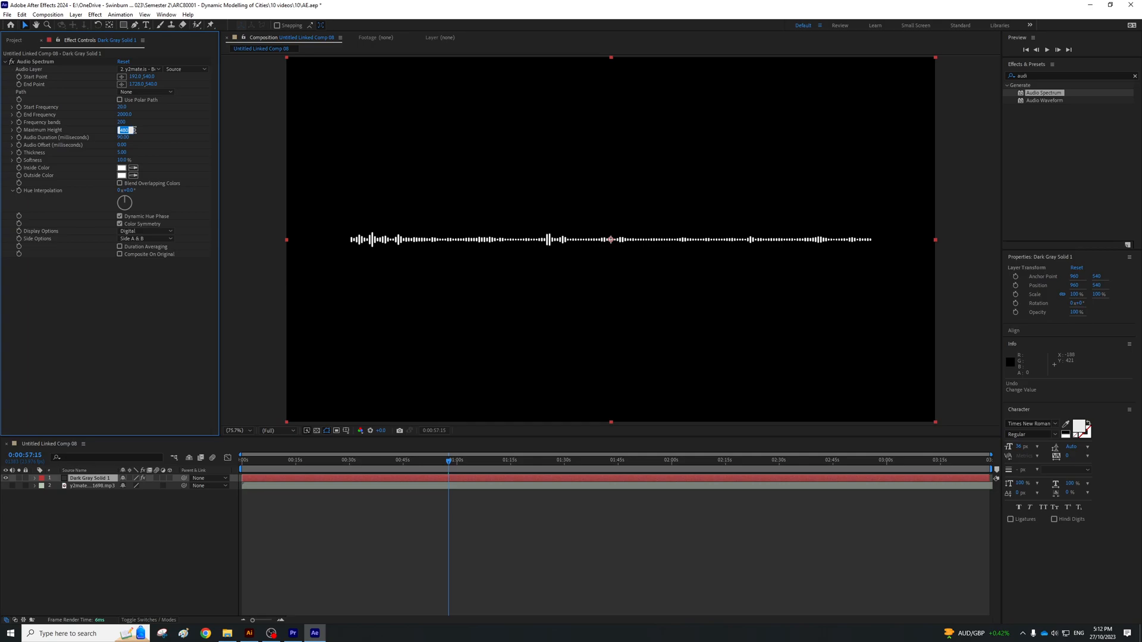
pyautogui.write('900')
pyautogui.press('Tab')
pyautogui.write('1000')
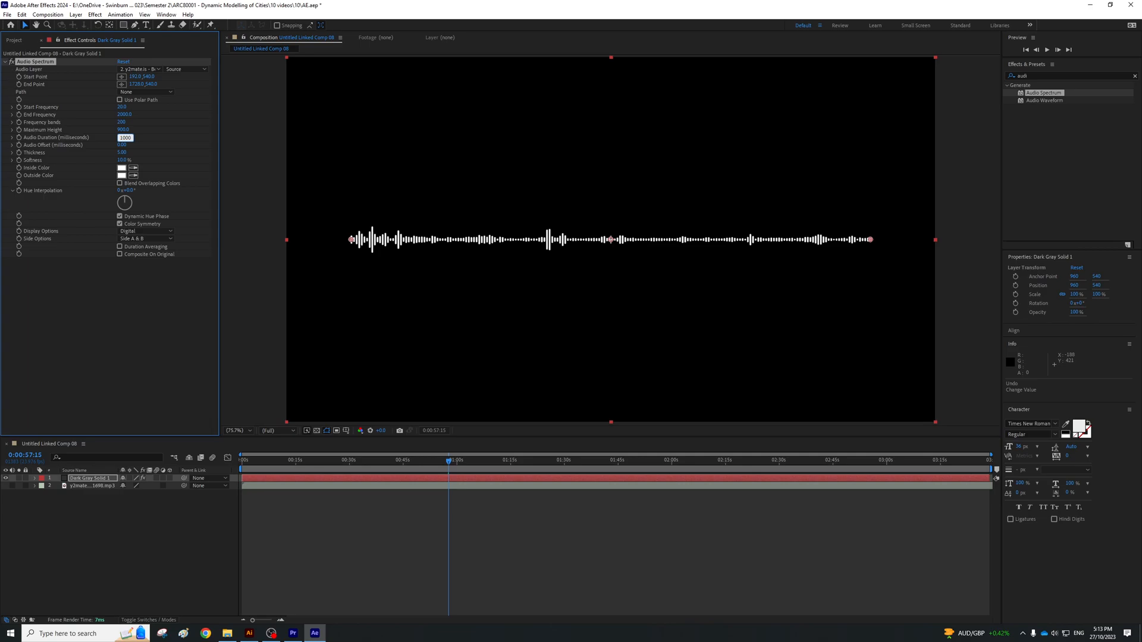
pyautogui.write('90')
pyautogui.press('Return')
# Refine the Audio Spectrum with start frequency 1, end frequency 1000, maximum height 1400 and Side A as the side option.
pyautogui.click(122, 137)
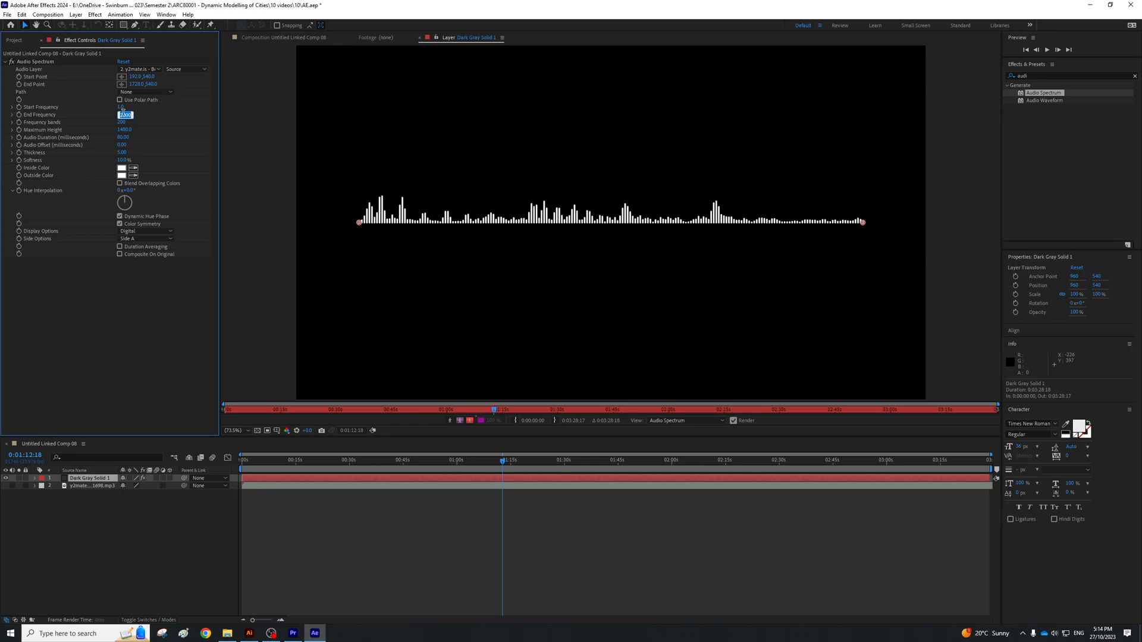
pyautogui.click(208, 117)
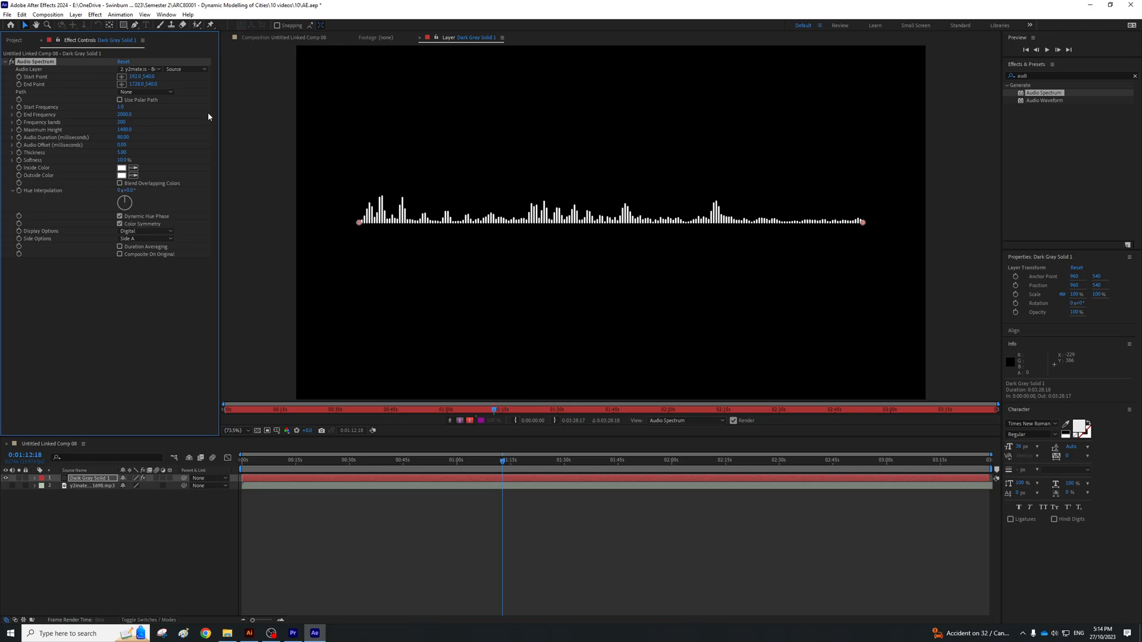
pyautogui.hotkey('alt', 'Tab')
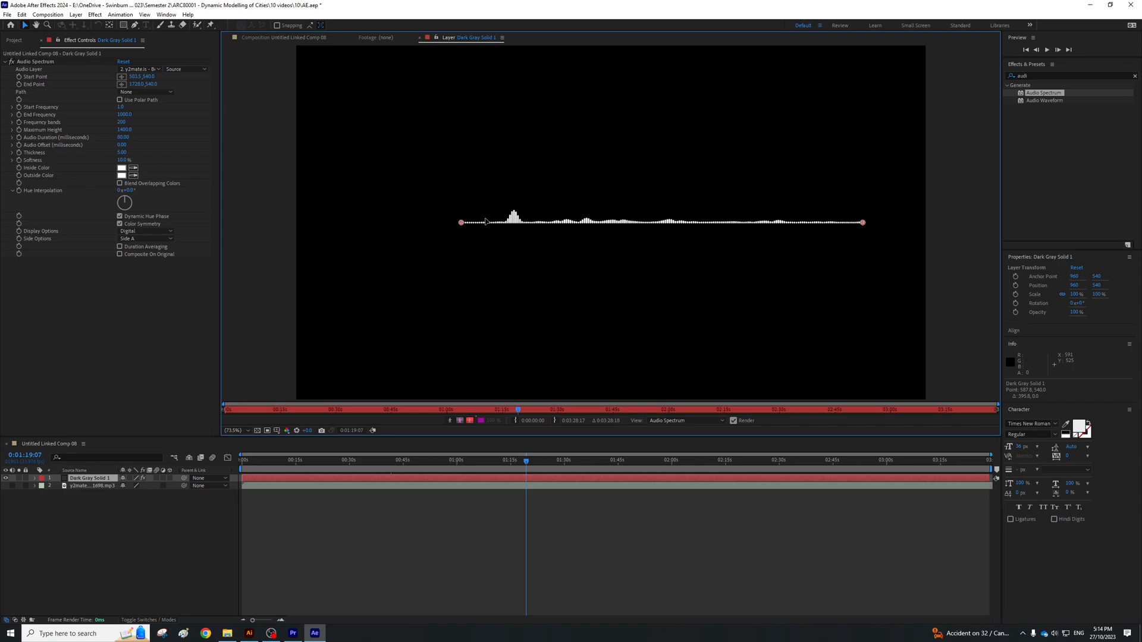
# Return the spectrum's start point to 192, 540 so the line spans its original width.
pyautogui.click(464, 223)
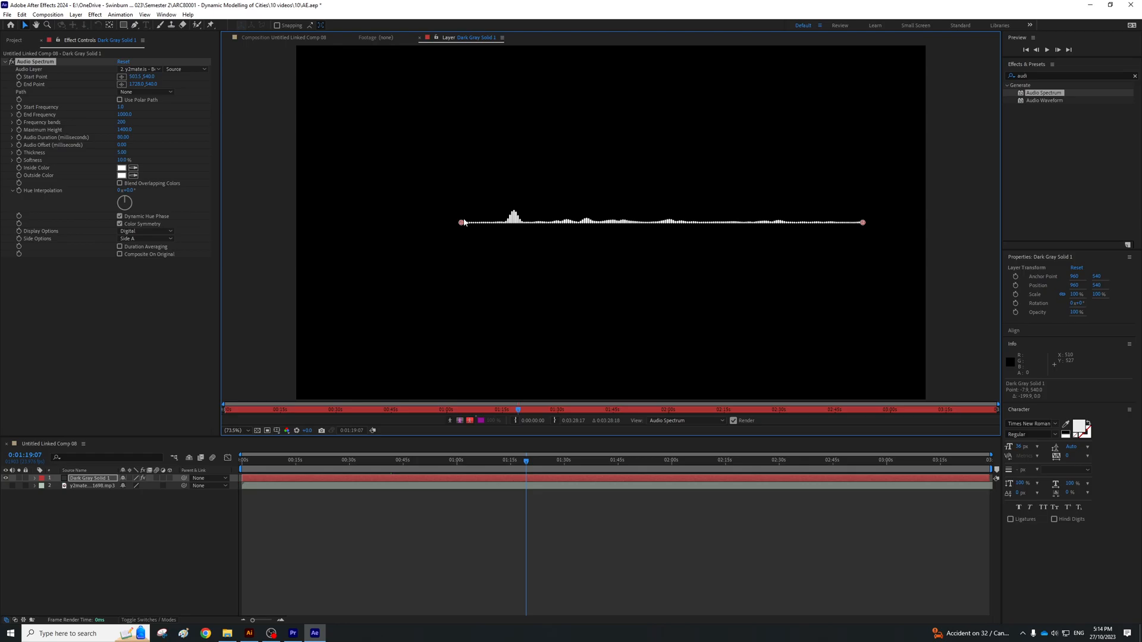
pyautogui.moveTo(464, 222); pyautogui.dragTo(358, 222)
# Search the effects and presets for "tra".
pyautogui.write('tra')
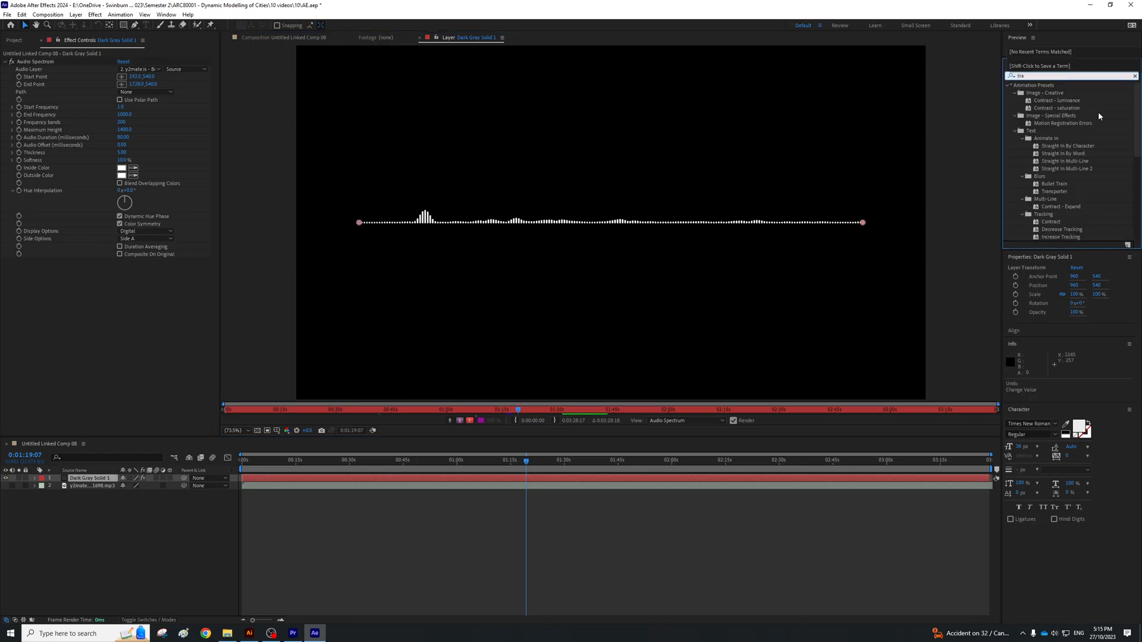